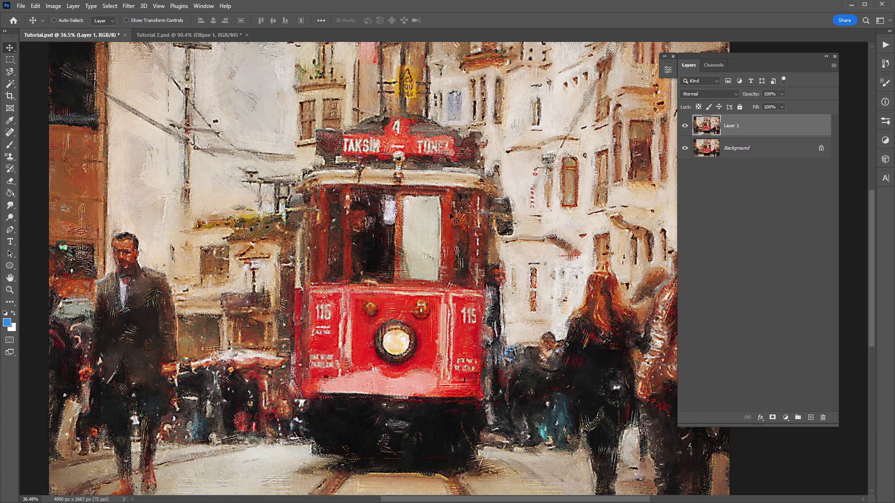
- Toggle Layer 1's visibility to compare the painterly tram scene with the Background layer
{"action": "left_click", "coordinate": [685, 125]}
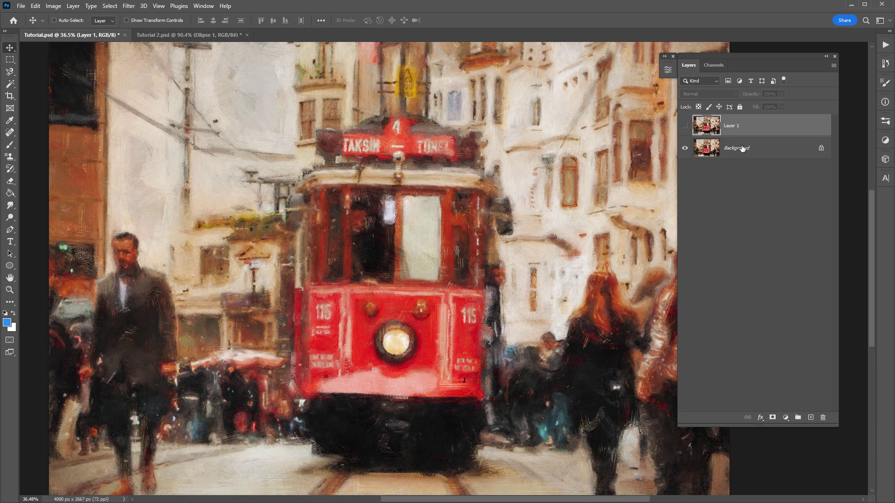
{"action": "left_click", "coordinate": [743, 148]}
{"action": "left_click", "coordinate": [731, 124]}
{"action": "left_click", "coordinate": [685, 126]}
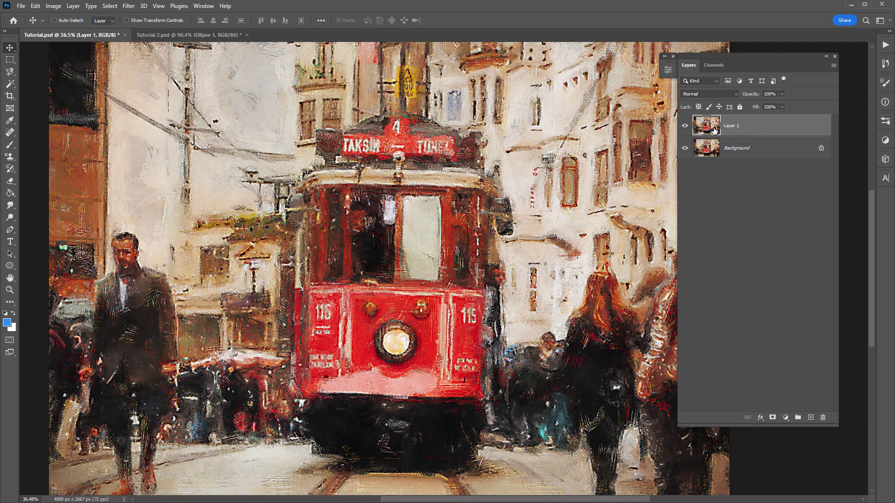
- Recreate Layer 1 from Background and apply Unsharp Mask: Amount 500%, Radius 7.0 px, Threshold 48
{"action": "key", "text": "Delete"}
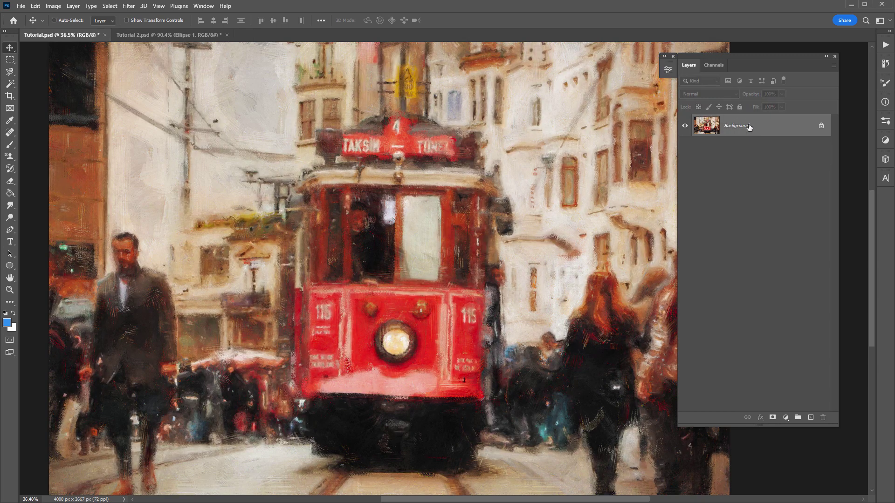
{"action": "key", "text": "ctrl+z"}
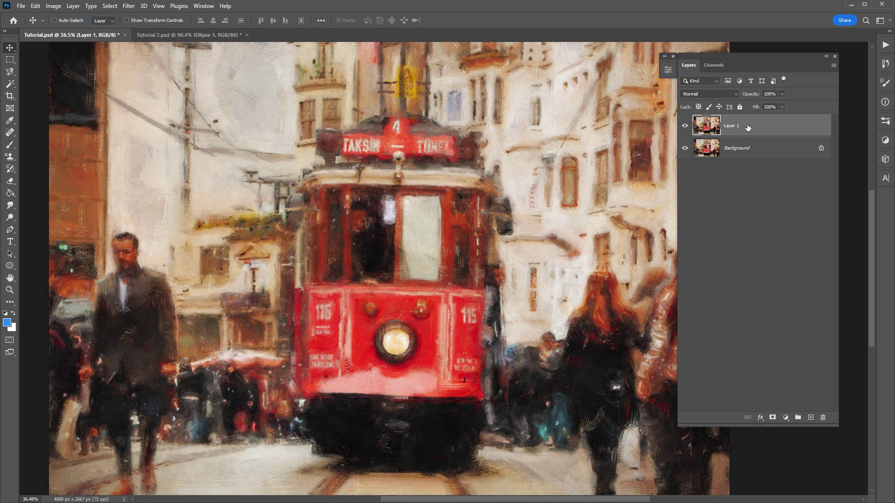
{"action": "left_click", "coordinate": [129, 5]}
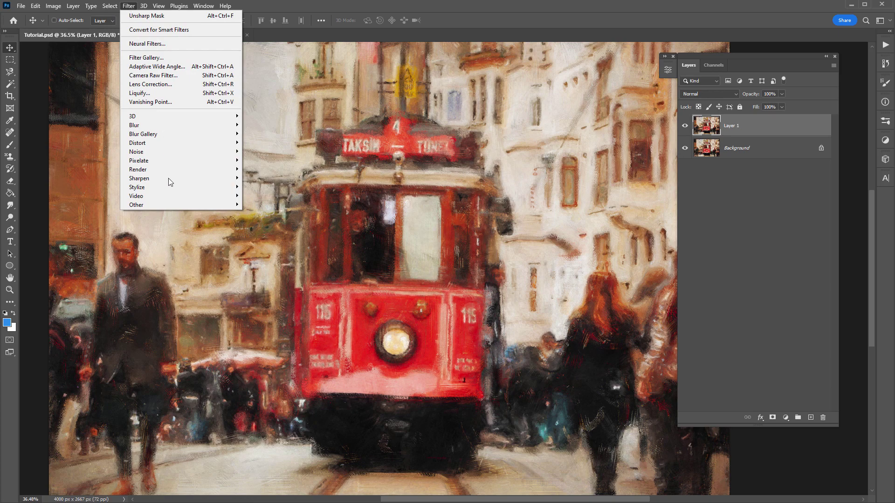
{"action": "mouse_move", "coordinate": [169, 178]}
{"action": "left_click", "coordinate": [261, 214]}
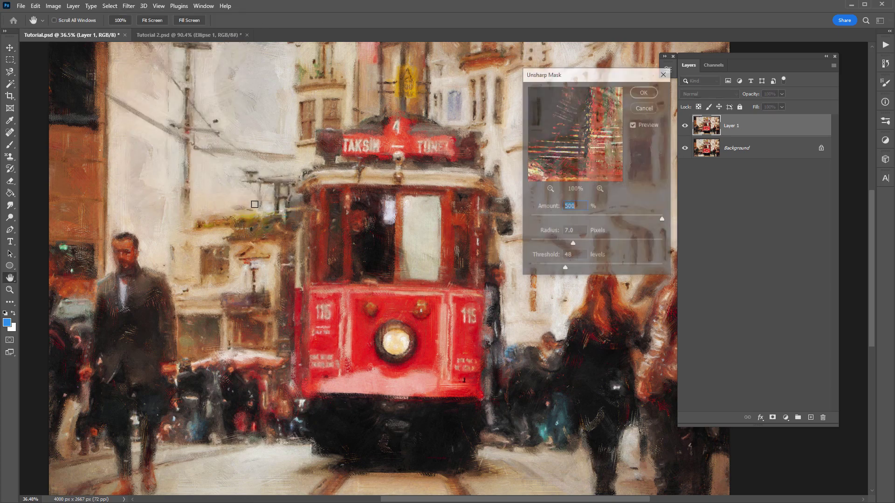
{"action": "left_click_drag", "start_coordinate": [566, 268], "coordinate": [526, 271]}
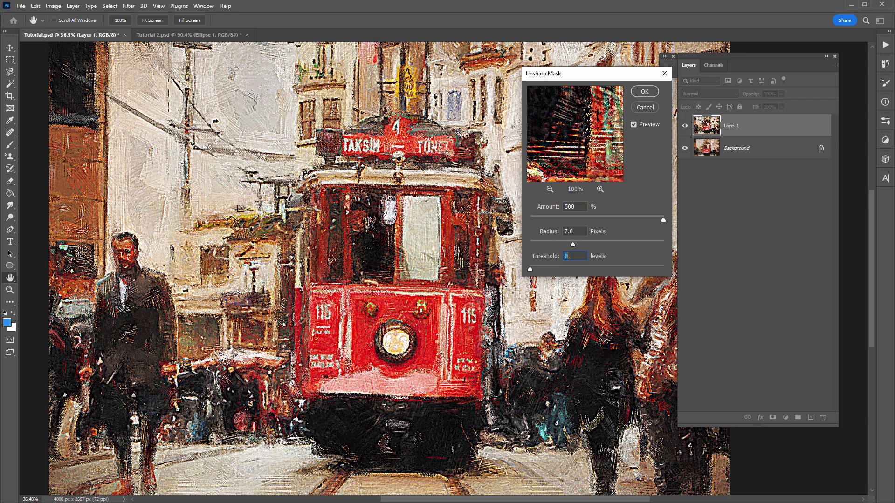
{"action": "type", "text": "5"}
{"action": "left_click_drag", "start_coordinate": [565, 270], "coordinate": [565, 271]}
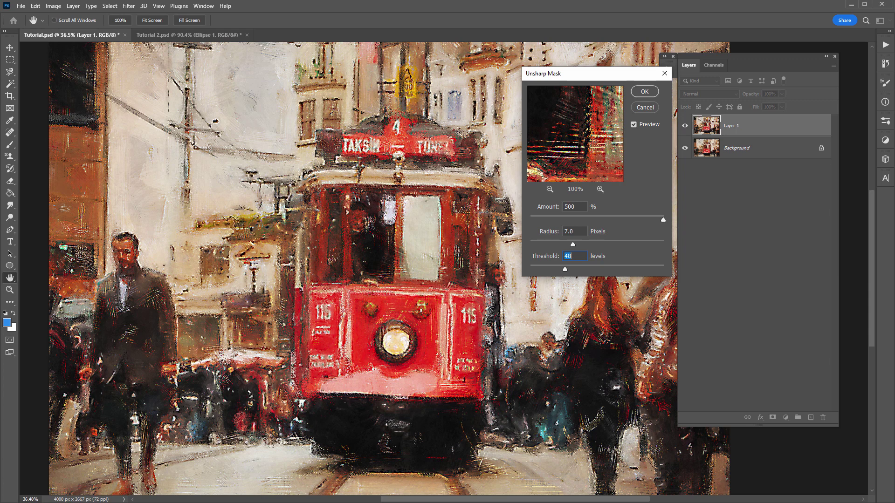
{"action": "left_click", "coordinate": [644, 91]}
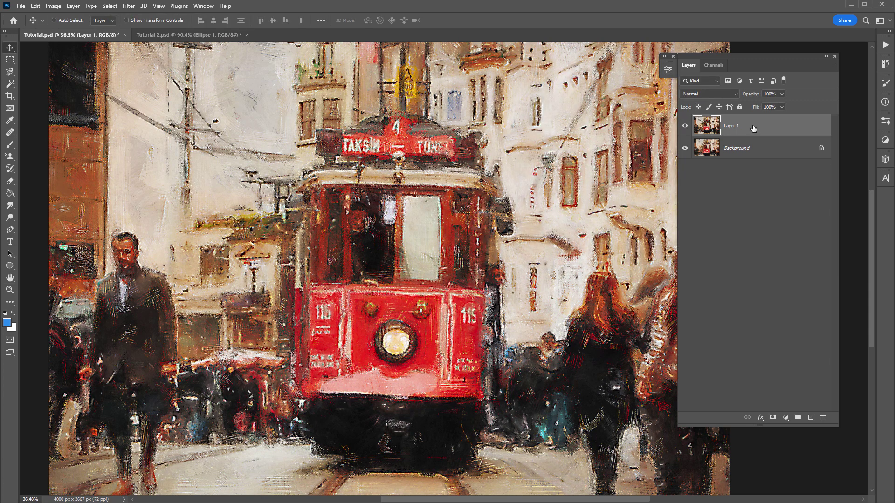
- Switch Layer 1 to Difference blending and add a white layer mask to it
{"action": "left_click", "coordinate": [701, 94]}
{"action": "left_click", "coordinate": [697, 254]}
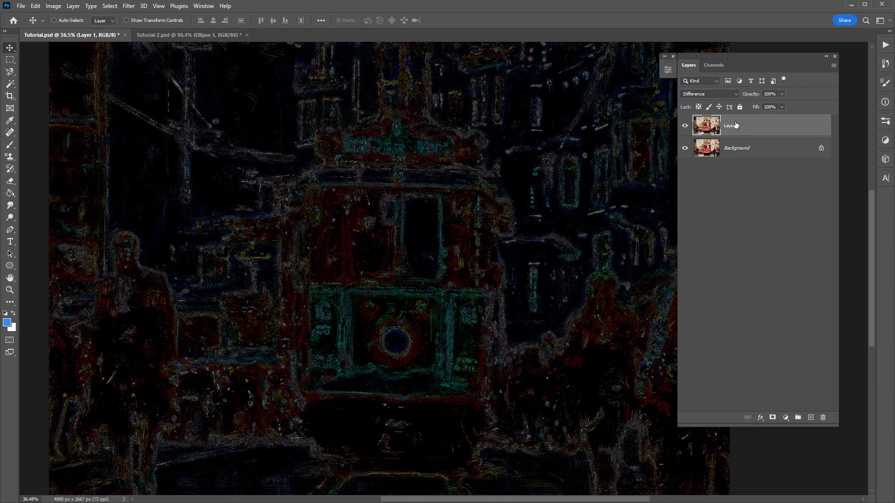
{"action": "left_click", "coordinate": [773, 417]}
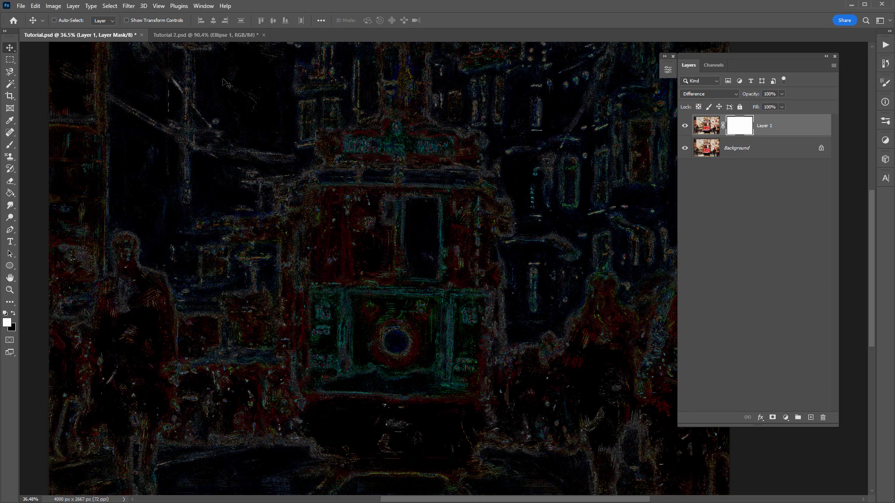
- Apply Image from merged Tutorial.psd RGB at Normal blending into Layer 1's mask, then view the mask
{"action": "left_click", "coordinate": [53, 5]}
{"action": "left_click", "coordinate": [69, 143]}
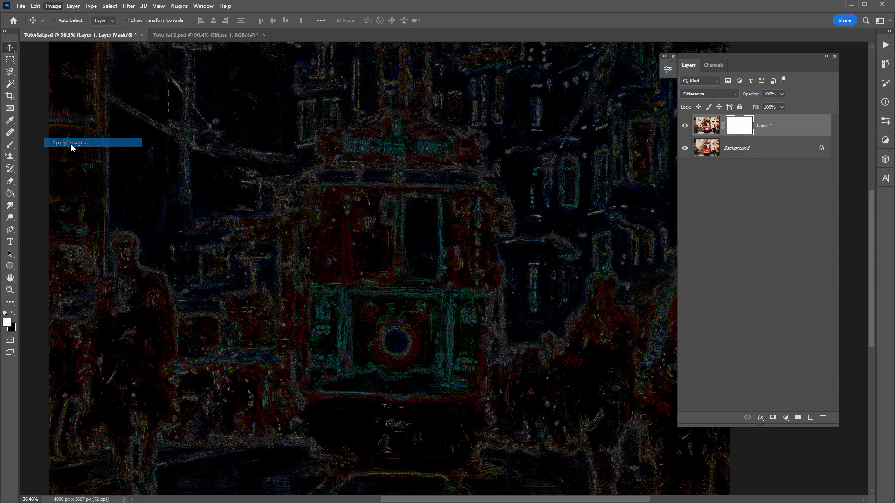
{"action": "left_click", "coordinate": [440, 158]}
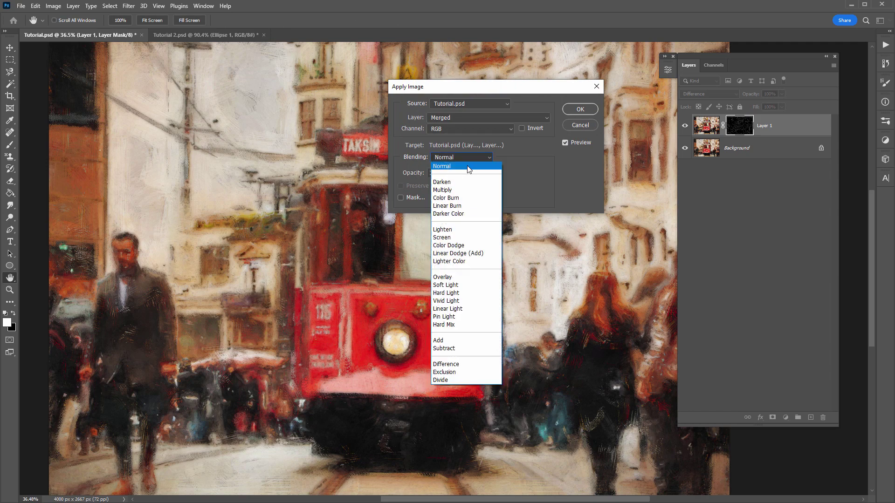
{"action": "left_click", "coordinate": [467, 167]}
{"action": "left_click", "coordinate": [568, 109]}
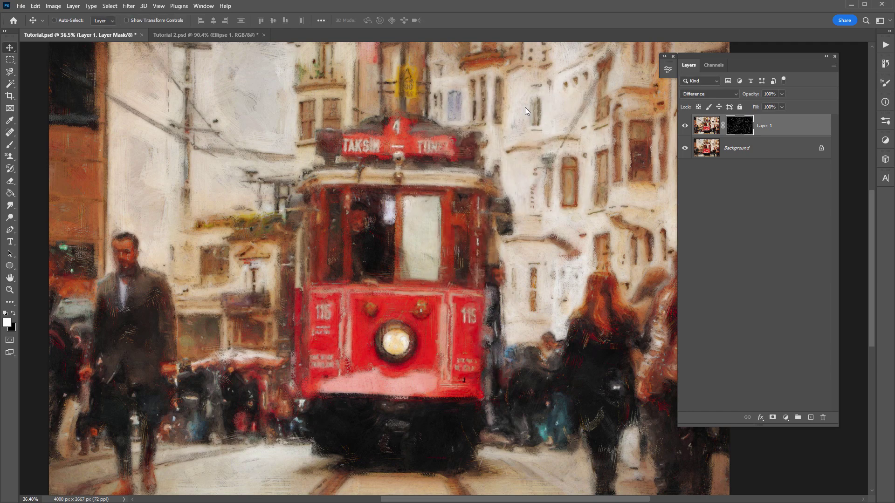
{"action": "left_click", "coordinate": [743, 133], "text": "alt"}
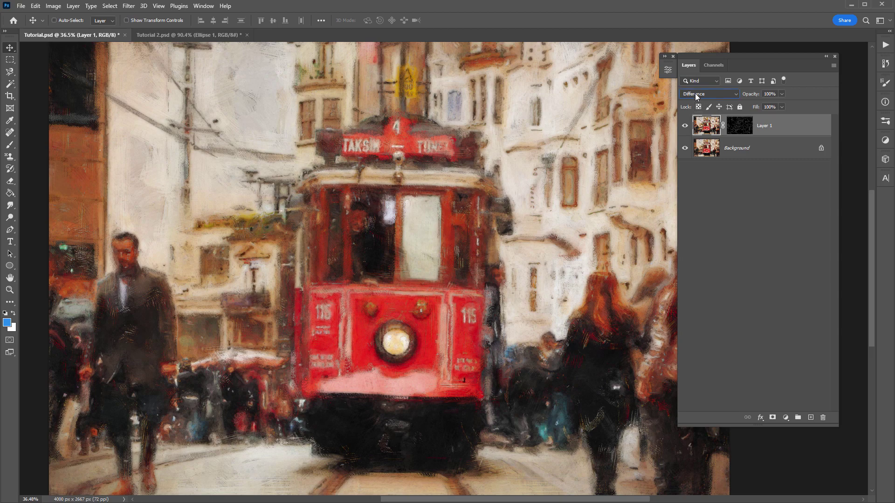
- Return Layer 1 to Normal blending and shift it to test the masked sharpening
{"action": "left_click", "coordinate": [695, 94]}
{"action": "left_click", "coordinate": [705, 103]}
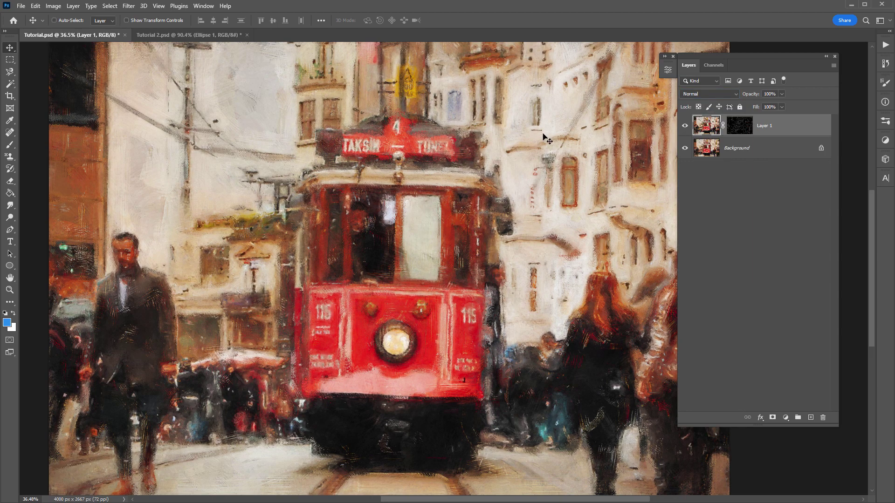
{"action": "left_click_drag", "start_coordinate": [450, 193], "coordinate": [420, 139]}
{"action": "left_click_drag", "start_coordinate": [424, 235], "coordinate": [442, 139]}
- Disable the mask to compare an unmasked offset, then undo to restore position and active mask
{"action": "left_click", "coordinate": [744, 130], "text": "shift"}
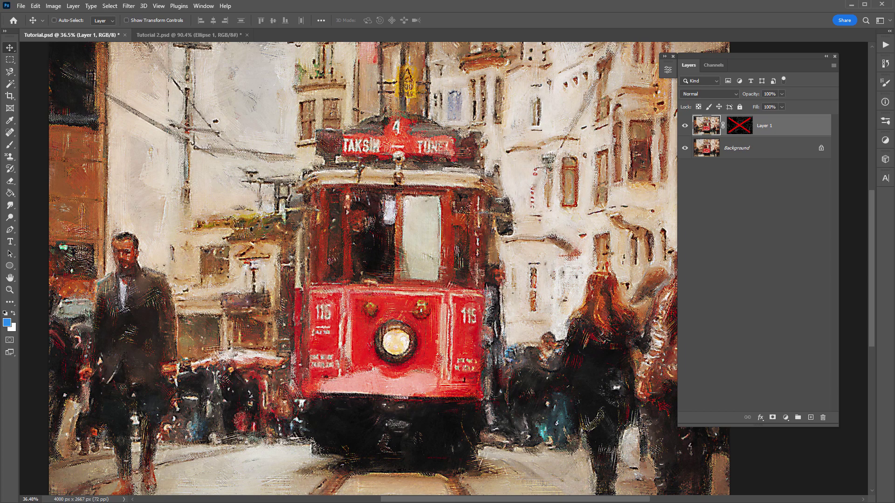
{"action": "left_click_drag", "start_coordinate": [396, 185], "coordinate": [422, 142]}
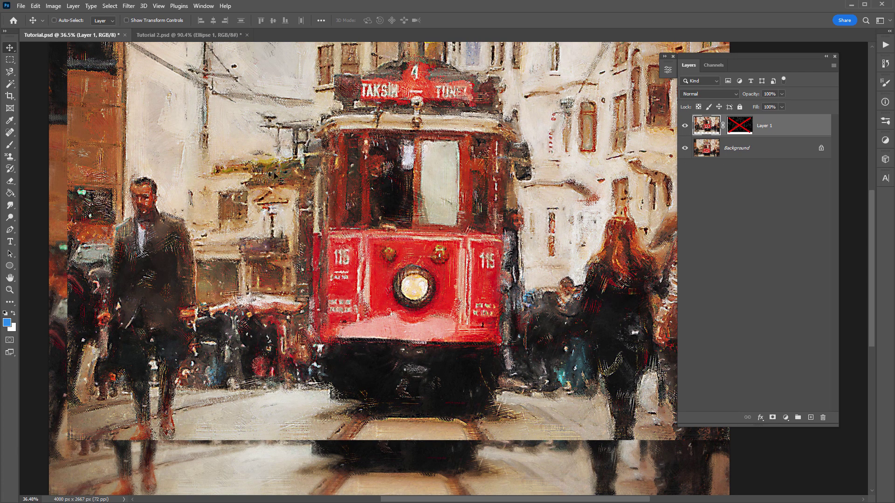
{"action": "key", "text": "ctrl+z"}
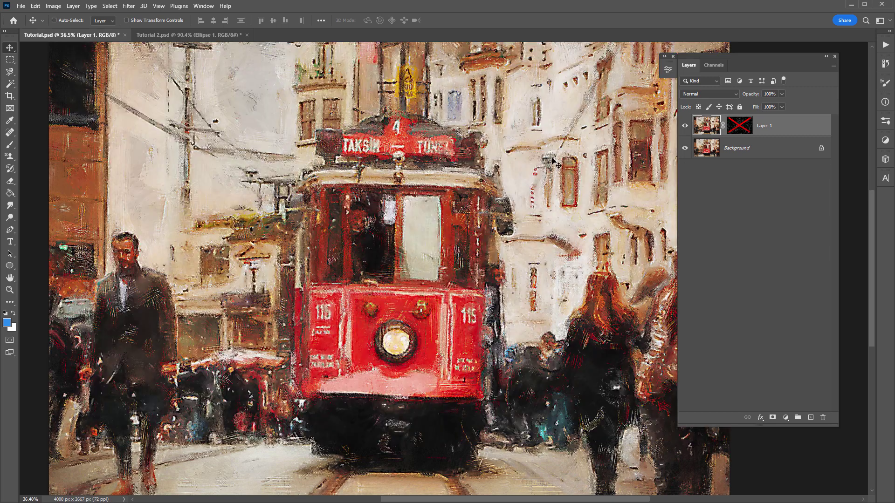
{"action": "key", "text": "ctrl+z"}
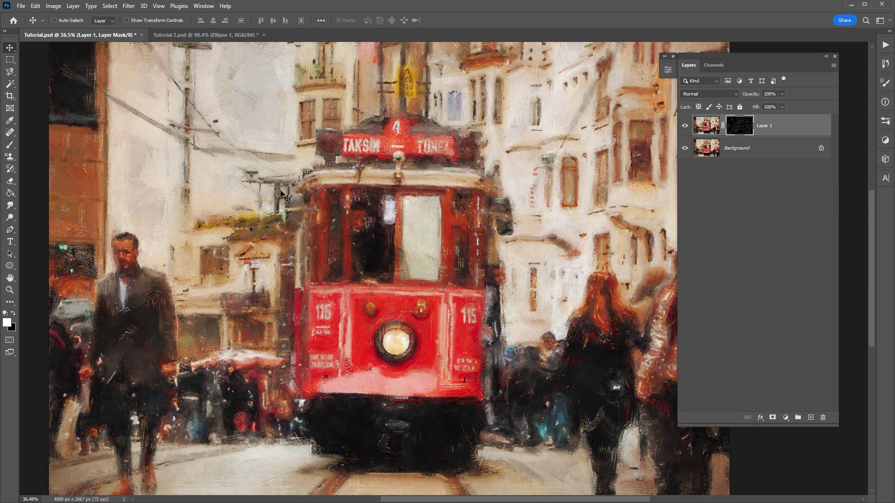
- View Layer 1's mask and boost its contrast with Levels, white input set to 52
{"action": "left_click_drag", "start_coordinate": [301, 248], "coordinate": [315, 174]}
{"action": "left_click", "coordinate": [737, 132], "text": "alt"}
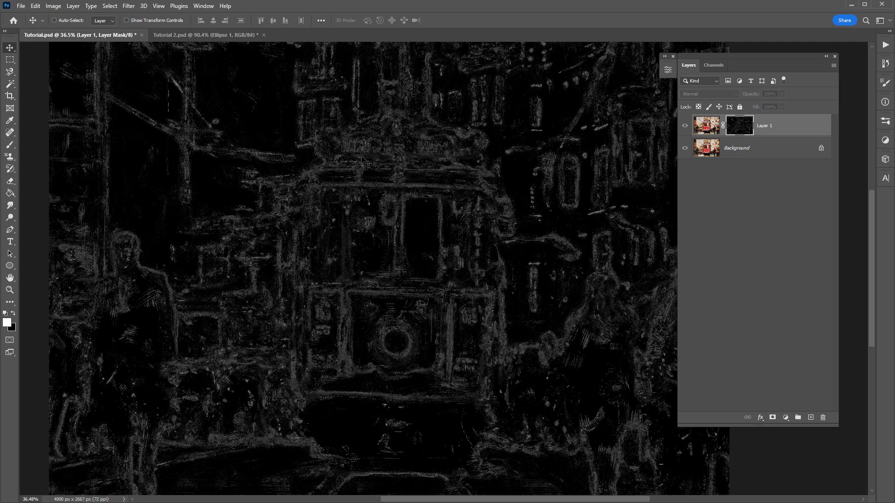
{"action": "key", "text": "ctrl+l"}
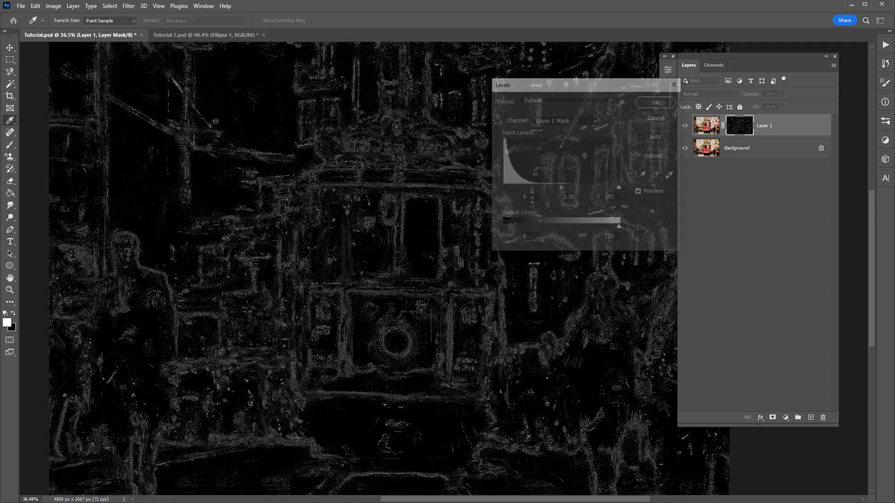
{"action": "left_click_drag", "start_coordinate": [621, 187], "coordinate": [530, 188]}
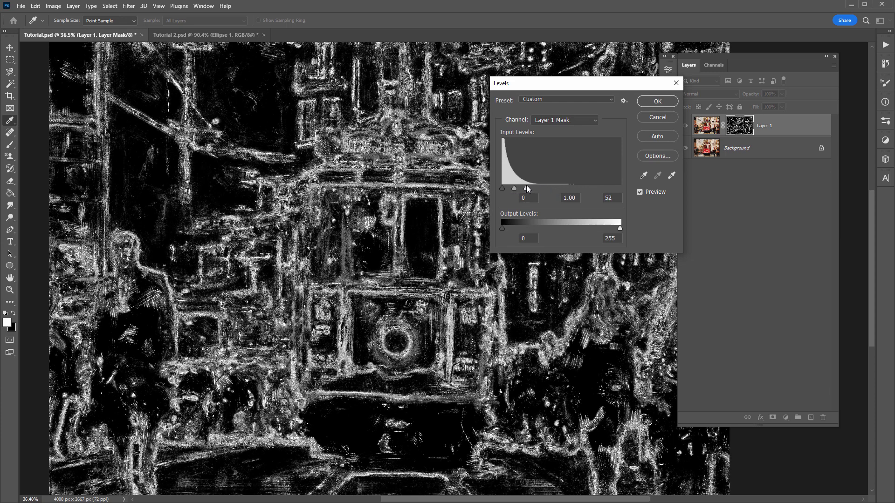
{"action": "left_click", "coordinate": [658, 101]}
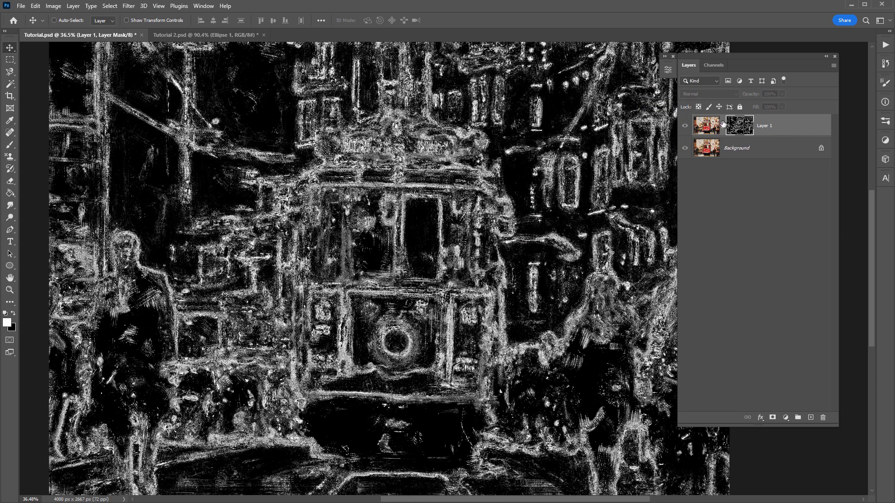
- Return to the colour tram photo, check alignment, and select the Background layer
{"action": "left_click", "coordinate": [707, 125]}
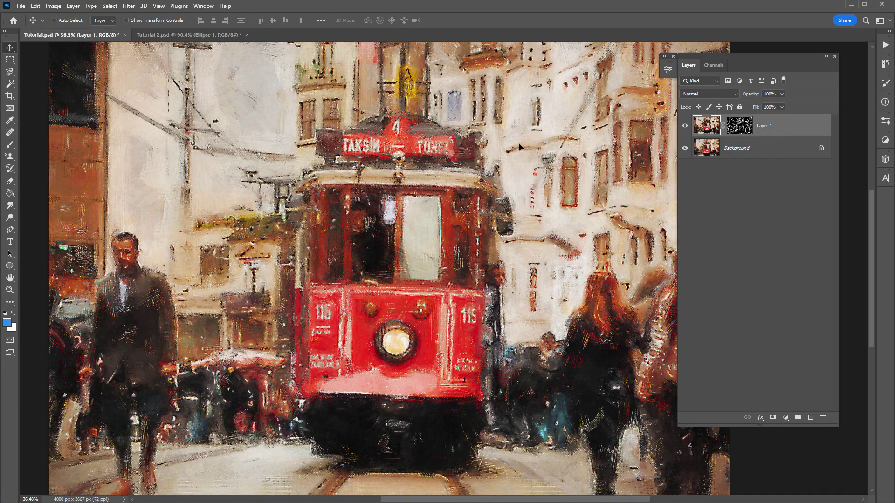
{"action": "left_click_drag", "start_coordinate": [540, 148], "coordinate": [512, 130]}
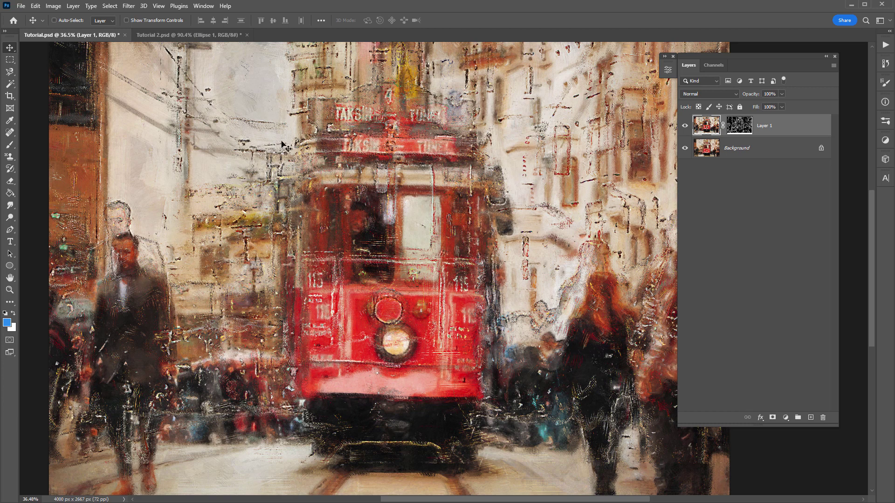
{"action": "key", "text": "ctrl+z"}
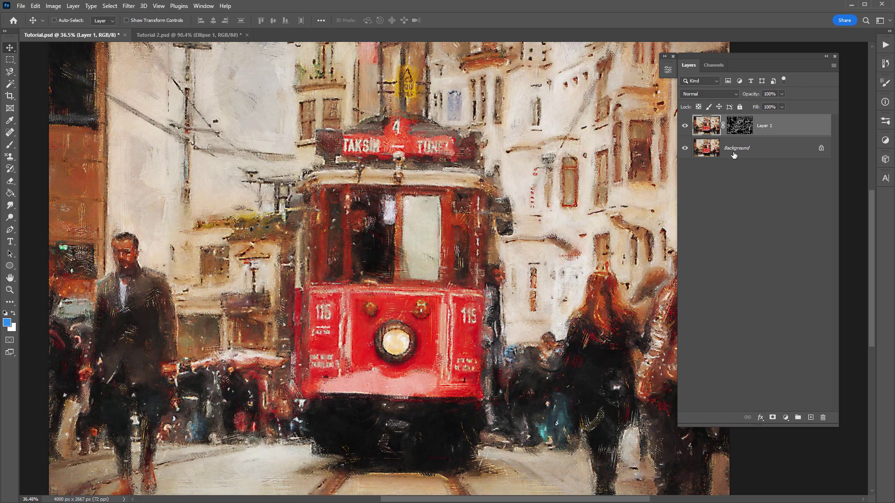
{"action": "left_click", "coordinate": [725, 149]}
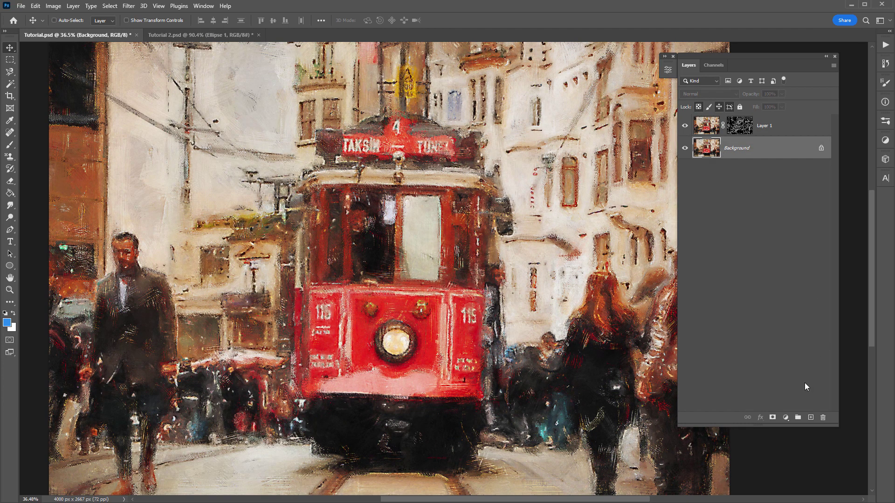
- Add a blue #298cf2 Solid Color fill layer above Background in Color blend mode
{"action": "left_click", "coordinate": [786, 418]}
{"action": "left_click", "coordinate": [817, 256]}
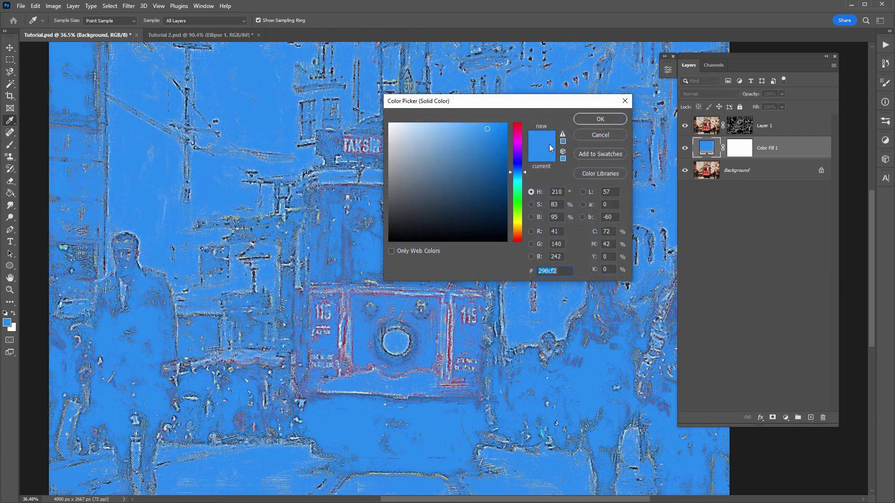
{"action": "left_click", "coordinate": [600, 120]}
{"action": "left_click", "coordinate": [710, 94]}
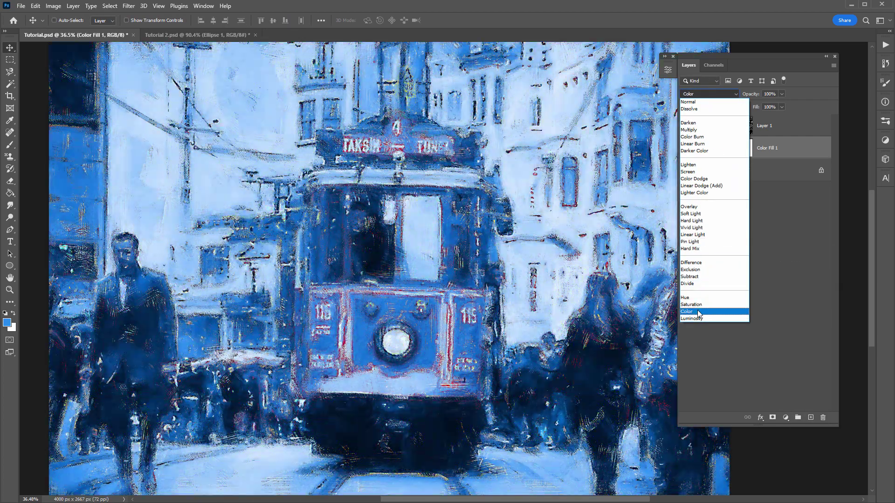
{"action": "left_click", "coordinate": [689, 312]}
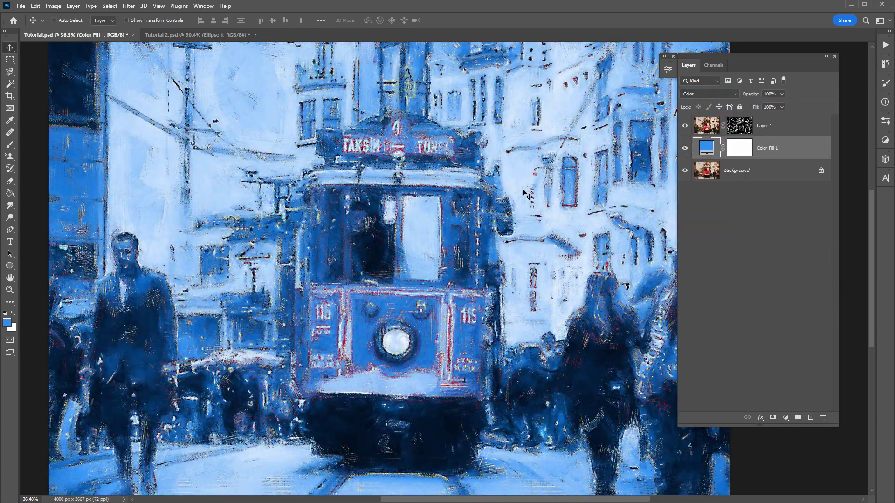
- Place a copy of Color Fill 1 above Layer 1 and clip it to Layer 1
{"action": "left_click", "coordinate": [788, 127]}
{"action": "left_click_drag", "start_coordinate": [509, 160], "coordinate": [493, 135]}
{"action": "key", "text": "ctrl+z"}
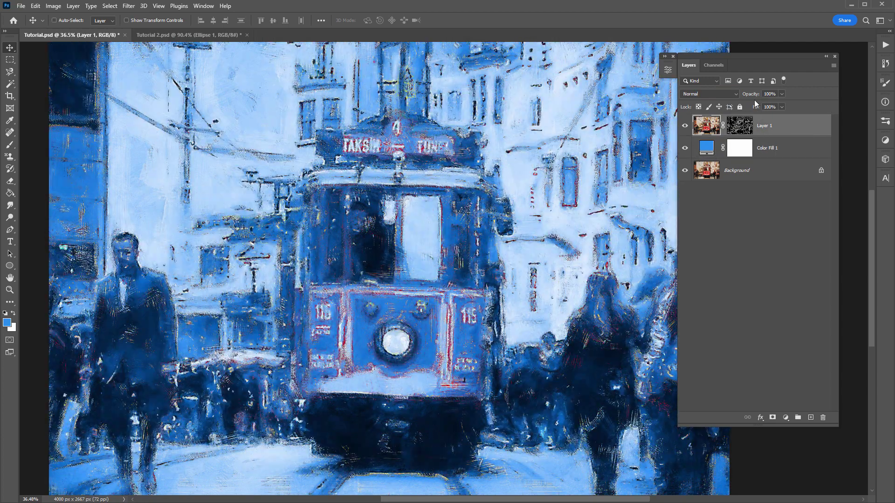
{"action": "mouse_move", "coordinate": [756, 97]}
{"action": "left_mouse_down"}
{"action": "mouse_move", "coordinate": [741, 97]}
{"action": "mouse_move", "coordinate": [752, 95]}
{"action": "left_mouse_up"}
{"action": "left_click", "coordinate": [774, 148]}
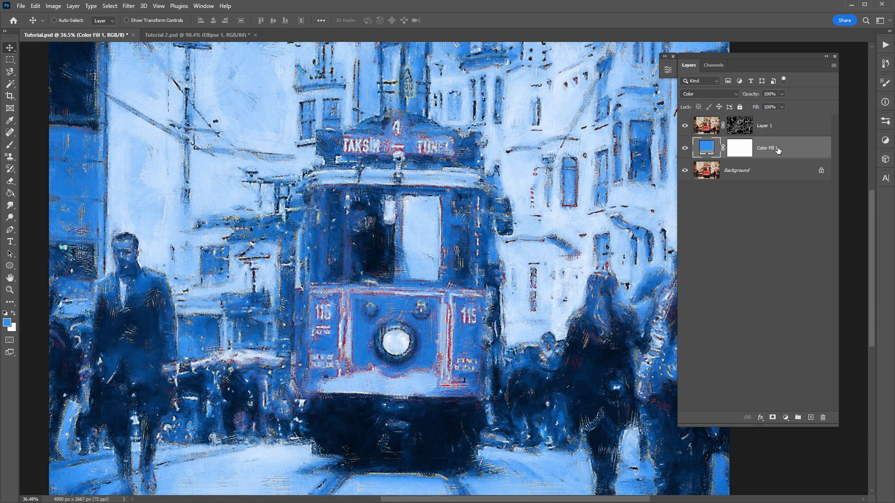
{"action": "left_click_drag", "start_coordinate": [777, 149], "coordinate": [765, 121]}
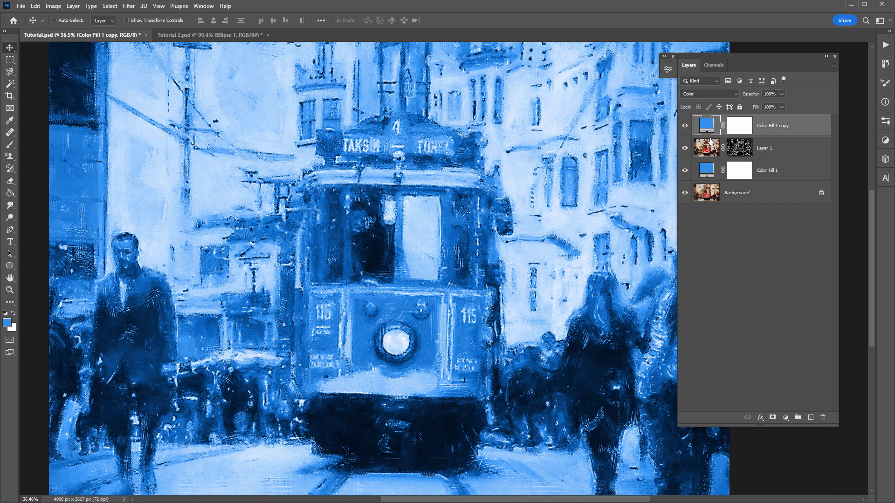
{"action": "left_click_drag", "start_coordinate": [710, 141], "coordinate": [711, 135]}
{"action": "left_click", "coordinate": [708, 134], "text": "alt"}
- Recolor the clipped fill copy to orange #ff9306, save, and switch to Tutorial 2.psd
{"action": "double_click", "coordinate": [718, 126]}
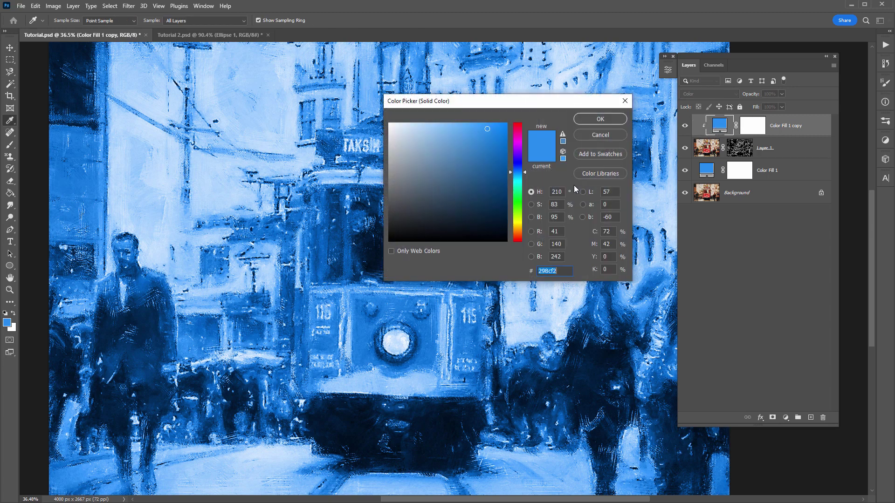
{"action": "left_click_drag", "start_coordinate": [517, 223], "coordinate": [518, 235]}
{"action": "left_click_drag", "start_coordinate": [499, 203], "coordinate": [494, 140]}
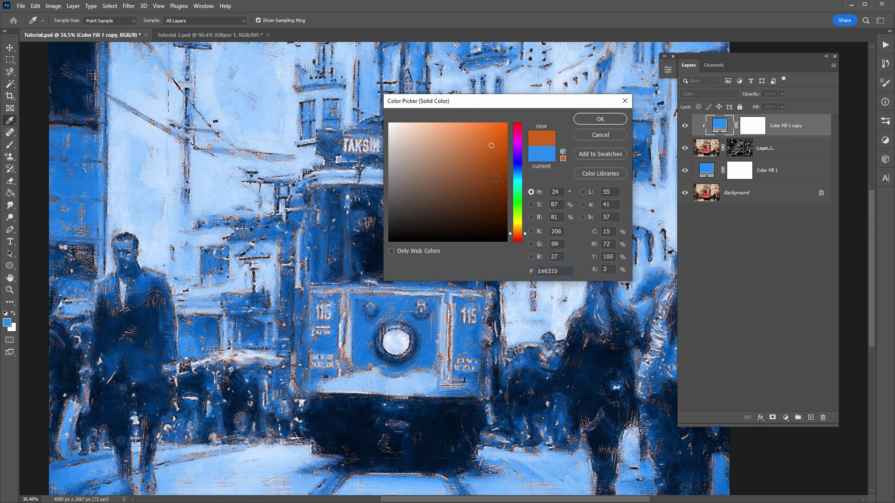
{"action": "left_click_drag", "start_coordinate": [517, 233], "coordinate": [517, 230]}
{"action": "left_click_drag", "start_coordinate": [496, 140], "coordinate": [499, 123]}
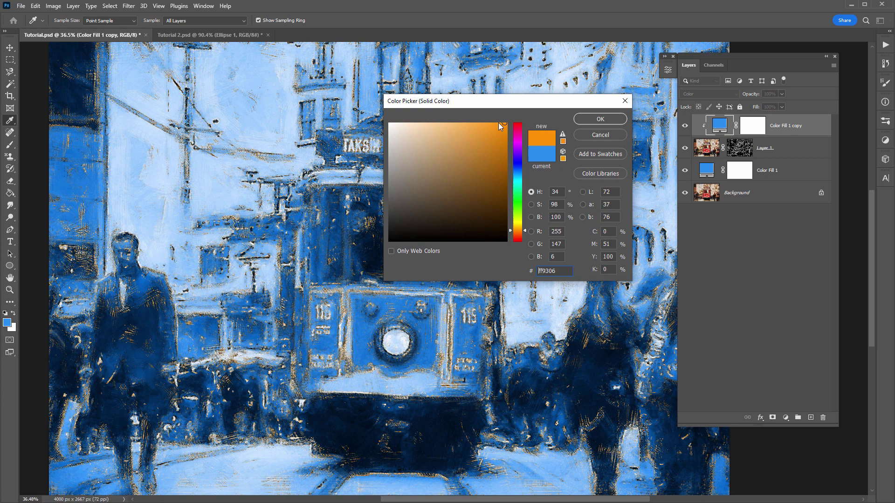
{"action": "left_click", "coordinate": [601, 119]}
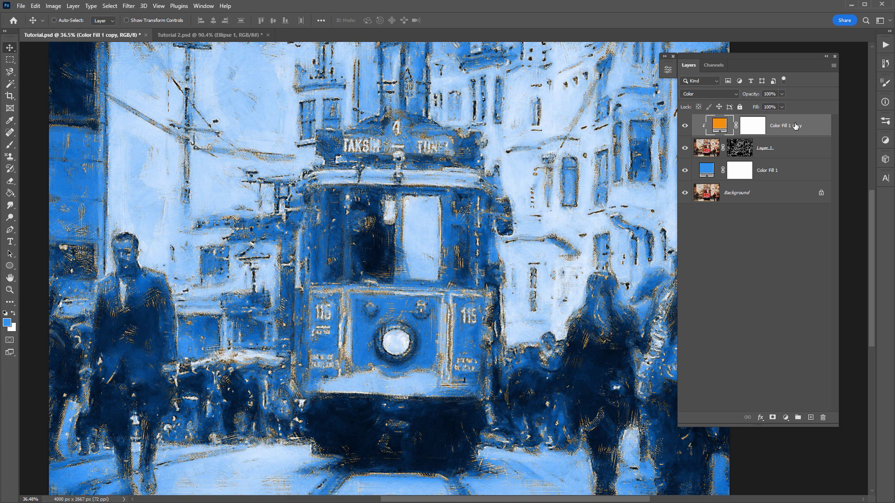
{"action": "key", "text": "ctrl+s"}
{"action": "key", "text": "ctrl+Tab"}
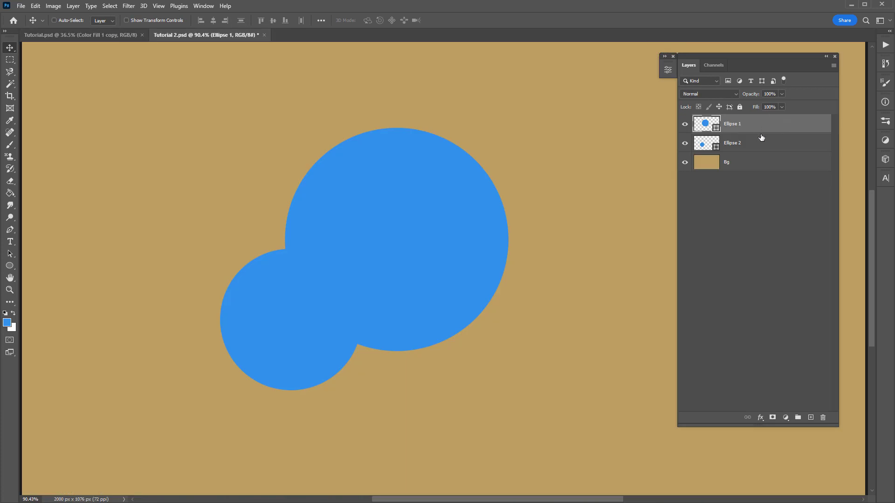
- Hide and reshow Ellipse 1 and Ellipse 2 to inspect each circle
{"action": "left_click", "coordinate": [685, 123]}
{"action": "left_click", "coordinate": [685, 143]}
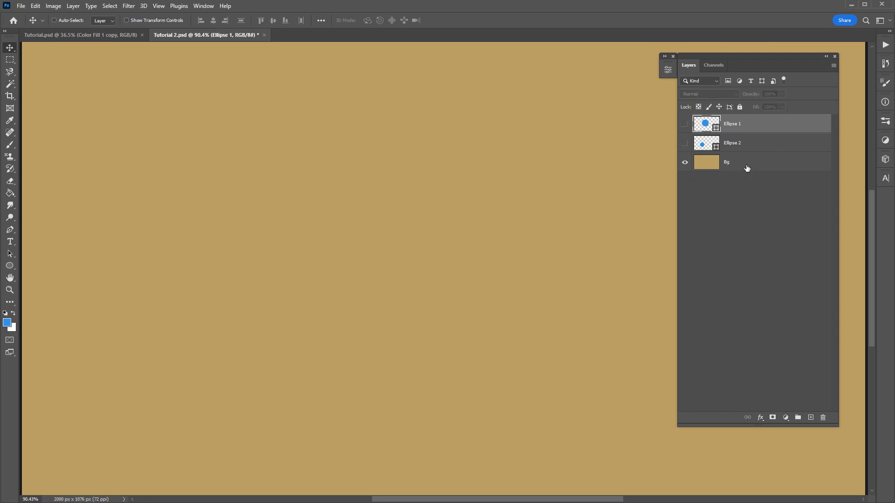
{"action": "left_click", "coordinate": [685, 143]}
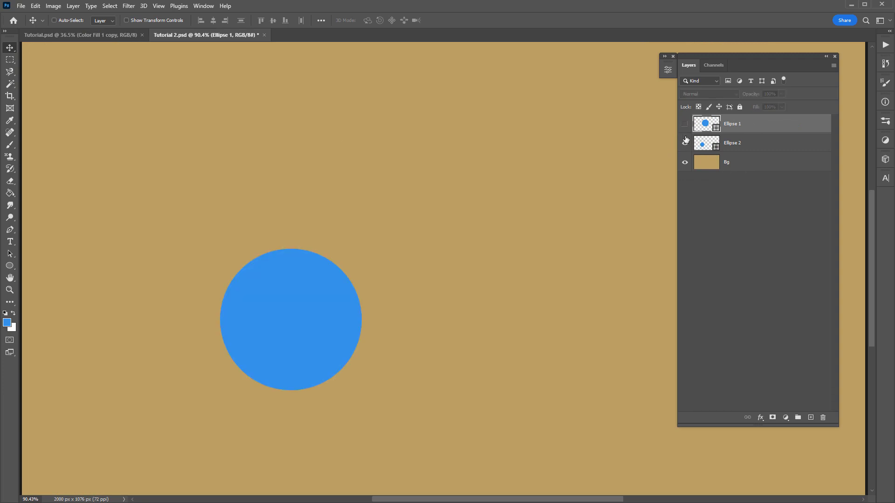
{"action": "left_click", "coordinate": [685, 124]}
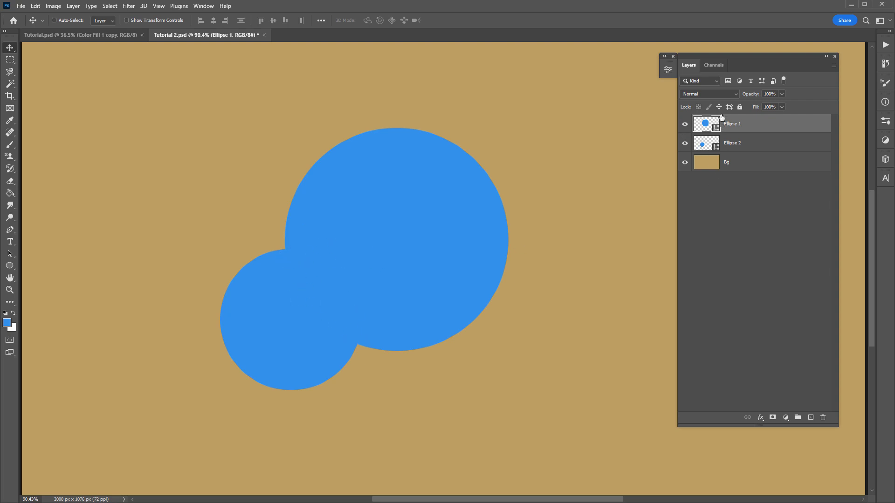
- Switch Ellipse 1 to Difference blending, comparing briefly against Normal before settling on Difference
{"action": "left_click", "coordinate": [703, 94]}
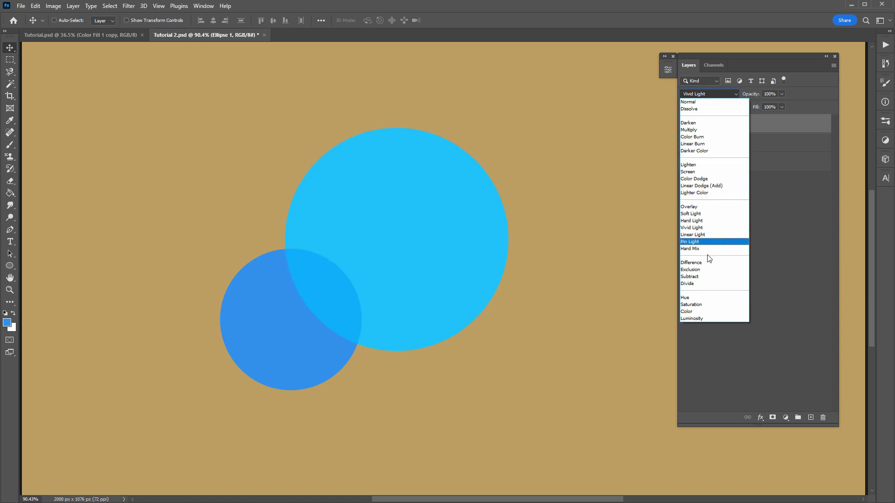
{"action": "left_click", "coordinate": [709, 263]}
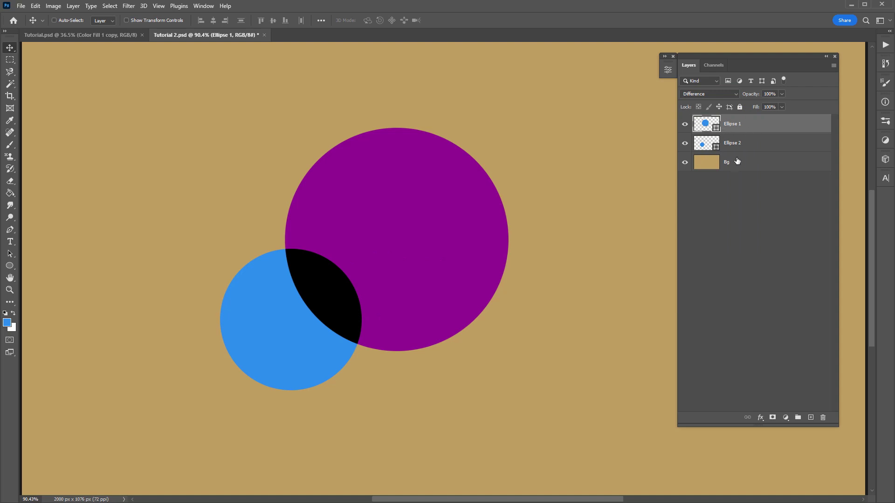
{"action": "left_click", "coordinate": [689, 94]}
{"action": "left_click", "coordinate": [695, 103]}
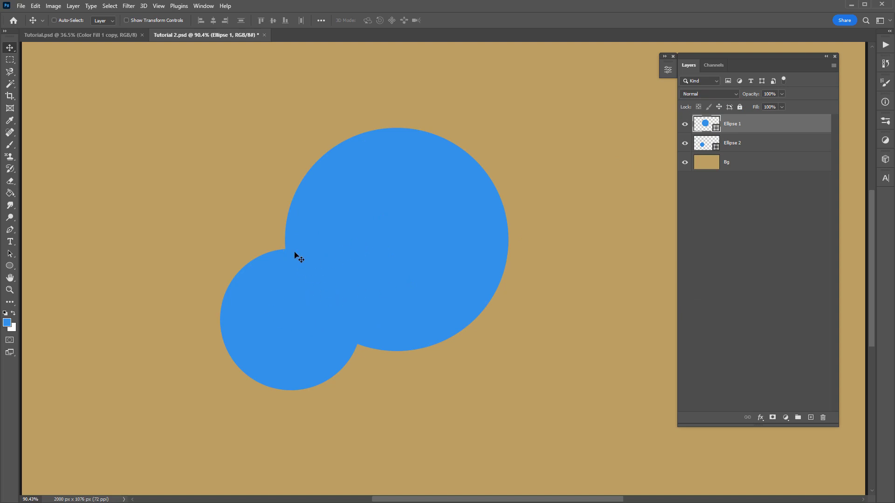
{"action": "left_click", "coordinate": [711, 93]}
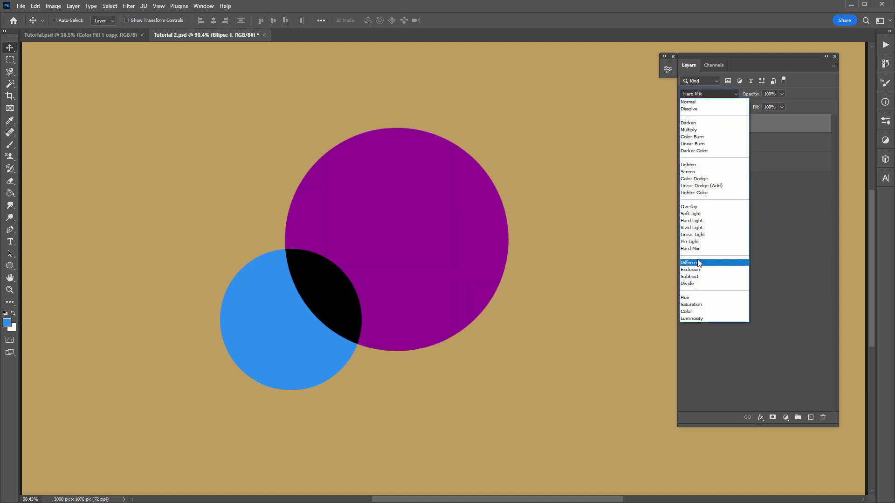
{"action": "left_click", "coordinate": [700, 264]}
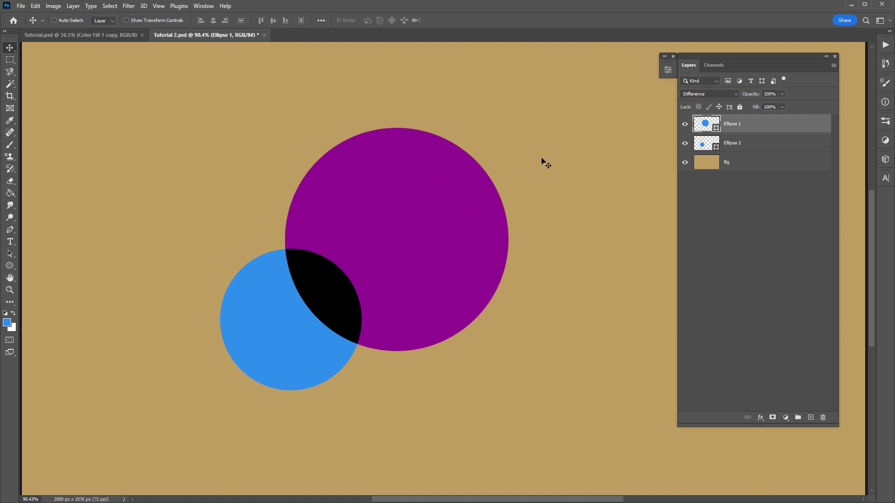
- Add a layer mask to Ellipse 1 and fill it with the merged image via Apply Image at Normal
{"action": "left_click", "coordinate": [773, 418]}
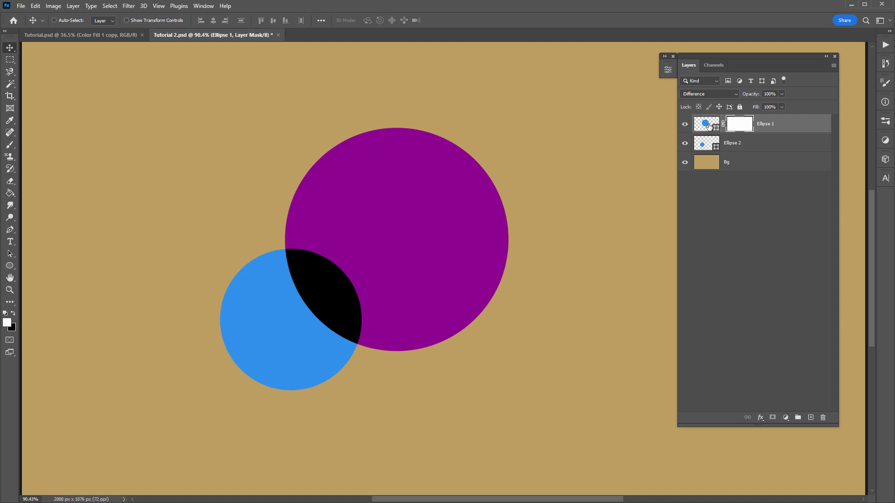
{"action": "left_click", "coordinate": [54, 6]}
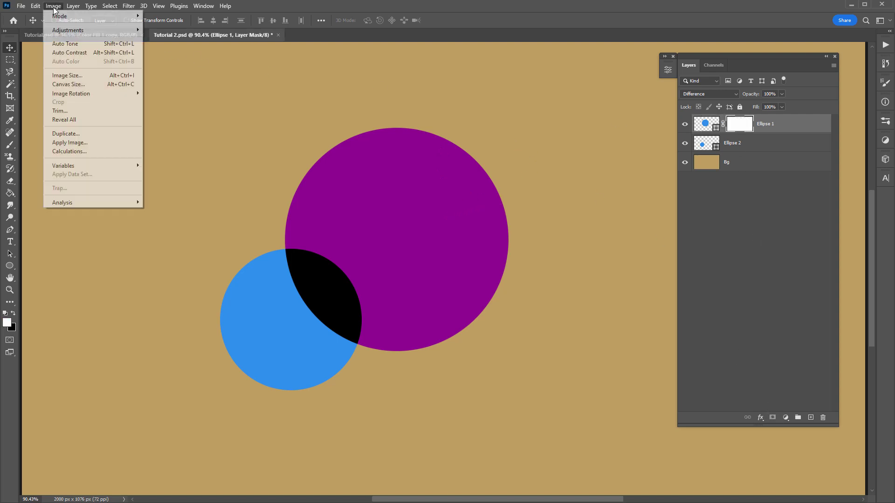
{"action": "left_click", "coordinate": [77, 143]}
{"action": "left_click", "coordinate": [471, 156]}
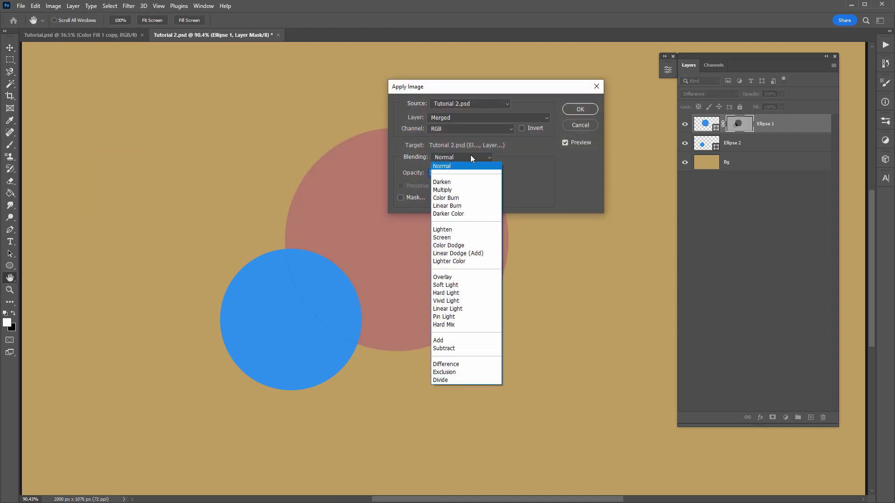
{"action": "left_click", "coordinate": [475, 157]}
{"action": "left_click", "coordinate": [578, 111]}
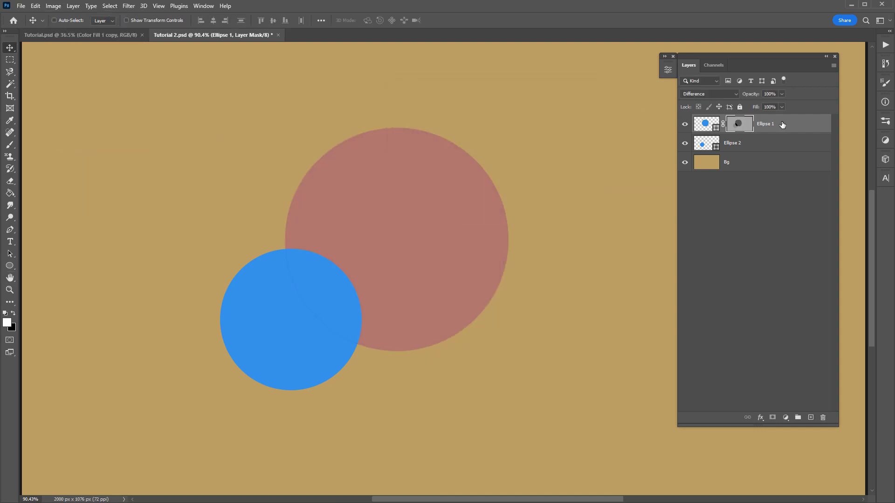
- Return Ellipse 1 to Normal blending and hide the Ellipse 2 layer
{"action": "left_click", "coordinate": [688, 95]}
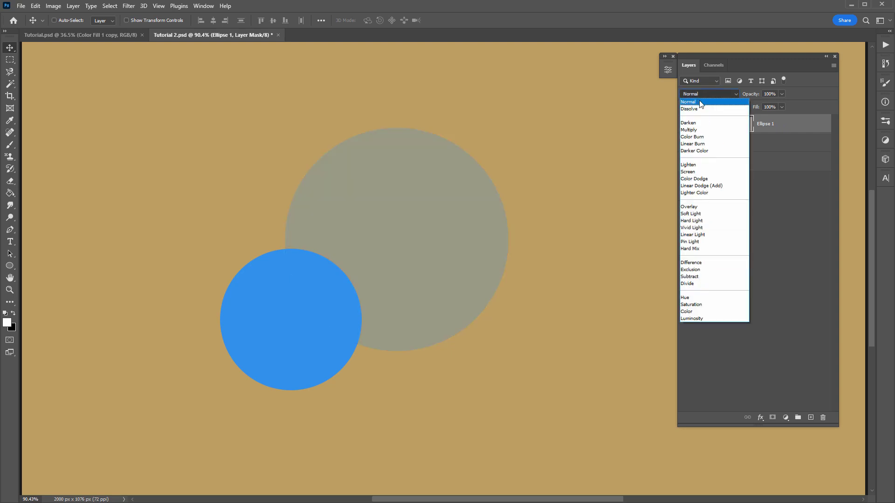
{"action": "left_click", "coordinate": [696, 100]}
{"action": "left_click", "coordinate": [760, 149]}
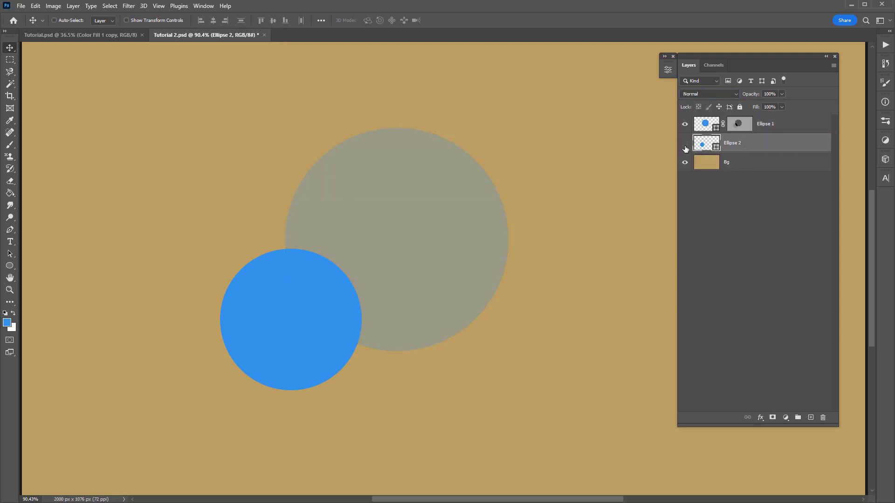
{"action": "left_click", "coordinate": [685, 146]}
{"action": "left_click", "coordinate": [770, 128]}
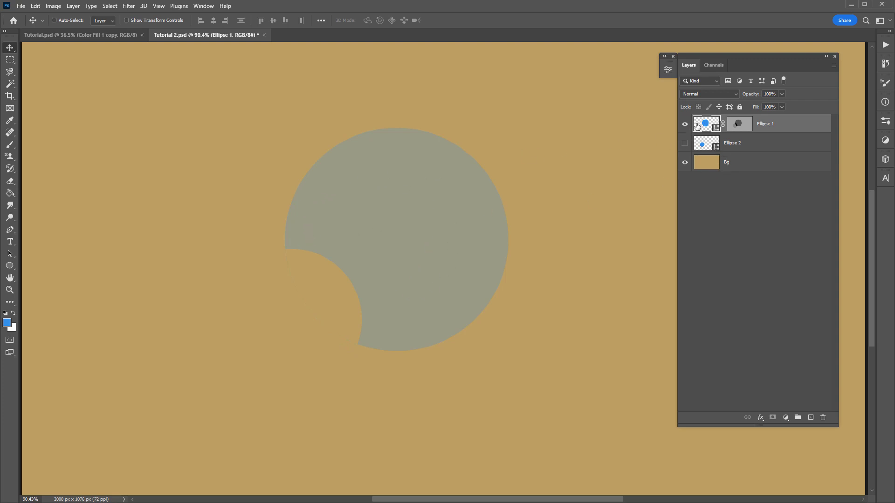
- Apply Levels to the Ellipse 1 mask, pulling black and white inputs inward to white 57
{"action": "left_click", "coordinate": [743, 125]}
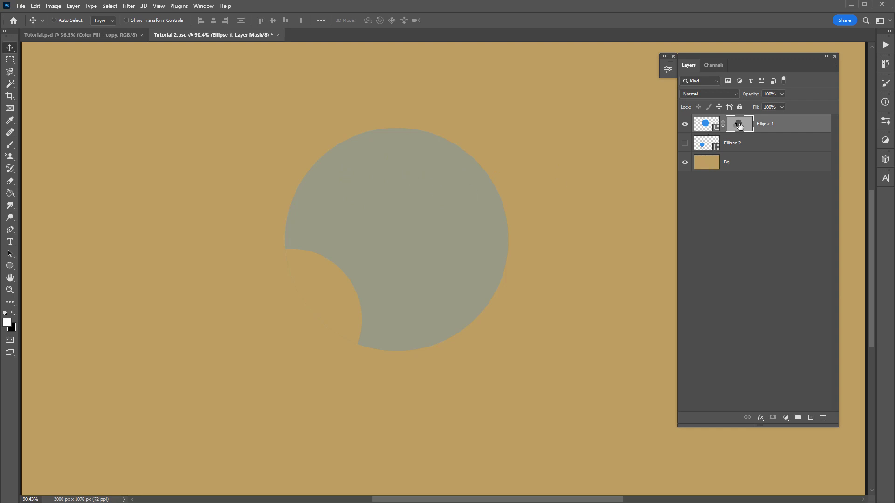
{"action": "key", "text": "ctrl+l"}
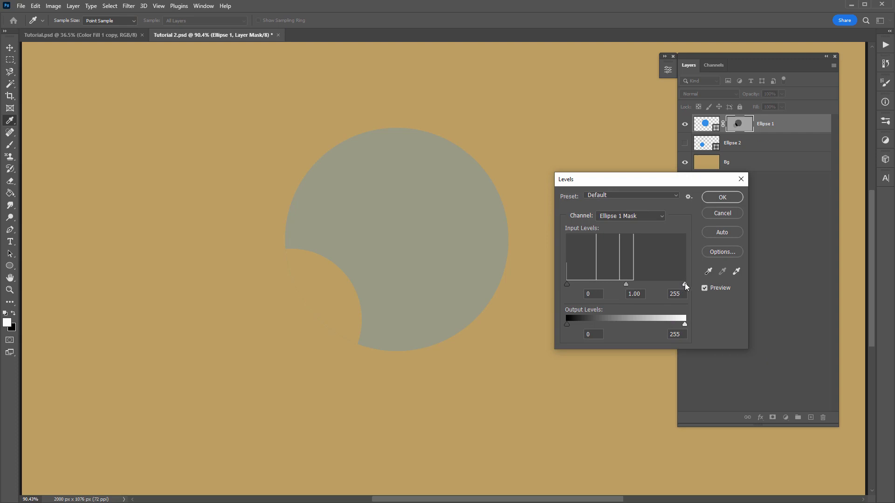
{"action": "left_click_drag", "start_coordinate": [685, 283], "coordinate": [665, 287]}
{"action": "double_click", "coordinate": [675, 294]}
{"action": "type", "text": "255"}
{"action": "mouse_move", "coordinate": [570, 285]}
{"action": "left_mouse_down"}
{"action": "mouse_move", "coordinate": [602, 285]}
{"action": "mouse_move", "coordinate": [563, 284]}
{"action": "left_mouse_up"}
{"action": "left_click_drag", "start_coordinate": [684, 284], "coordinate": [603, 285]}
{"action": "key", "text": "v"}
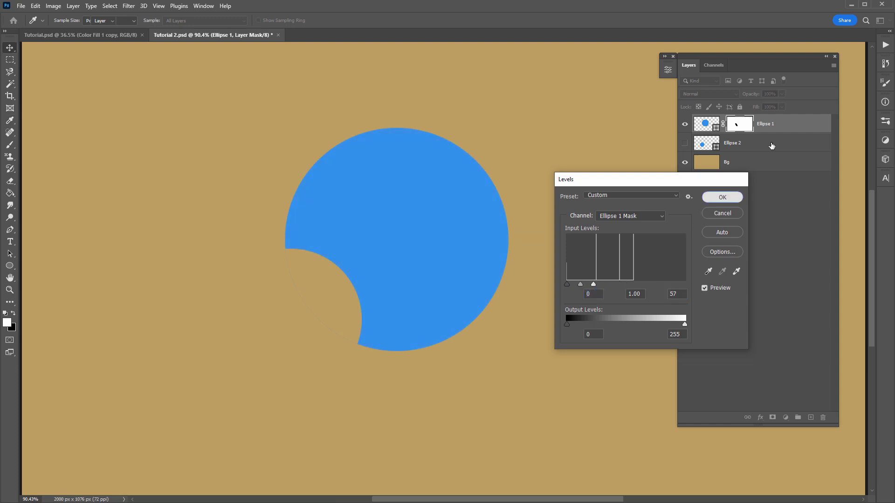
{"action": "left_click", "coordinate": [720, 198]}
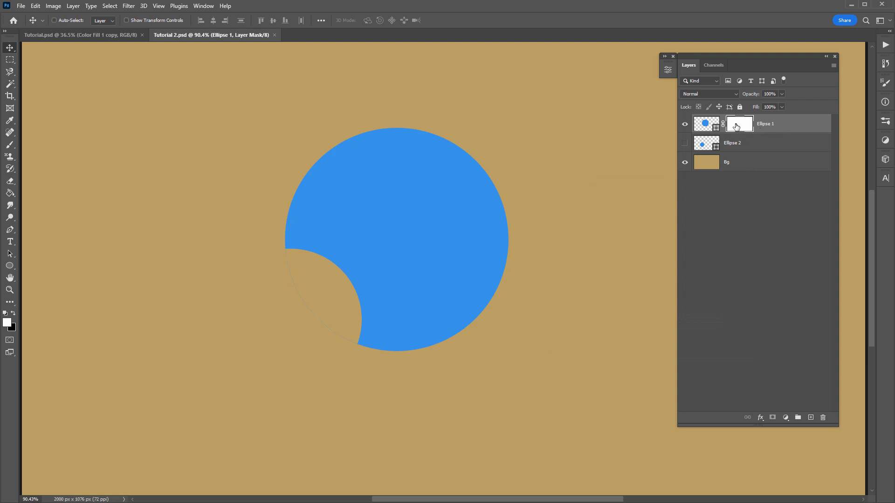
- Load the Ellipse 1 mask's cut-out area as a selection, then delete that layer mask
{"action": "left_click_drag", "start_coordinate": [736, 126], "coordinate": [746, 124]}
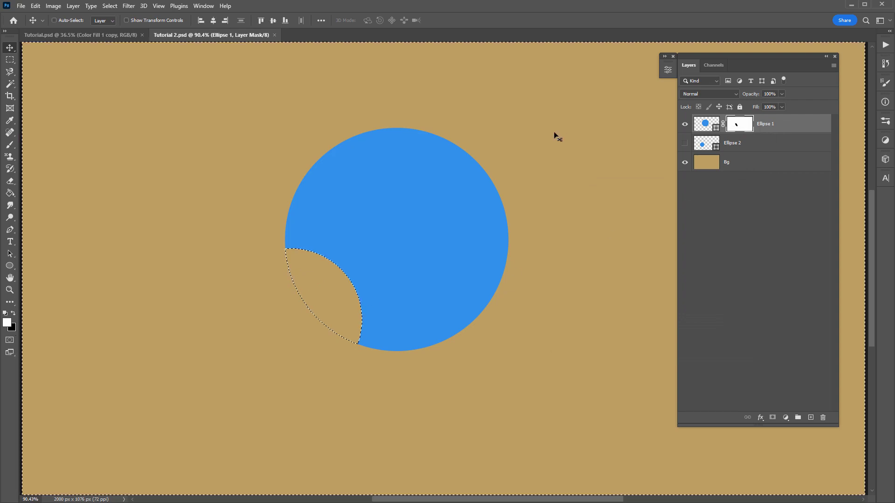
{"action": "right_click", "coordinate": [736, 126]}
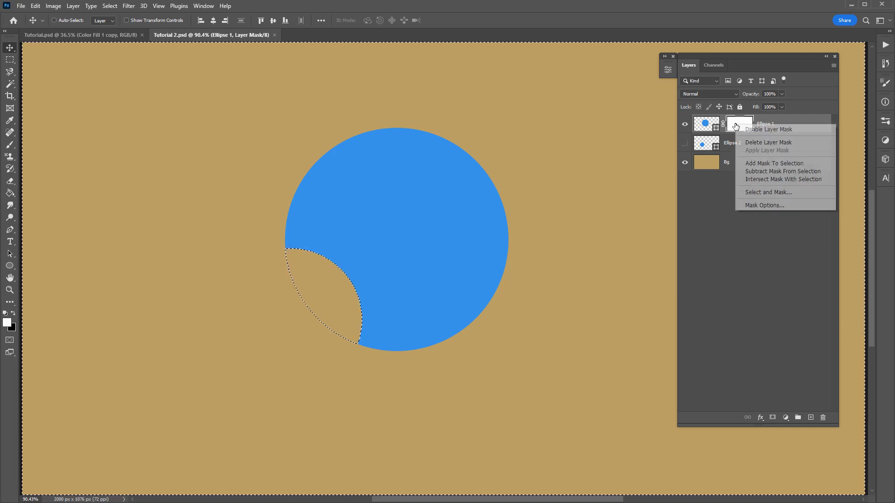
{"action": "left_click", "coordinate": [769, 142]}
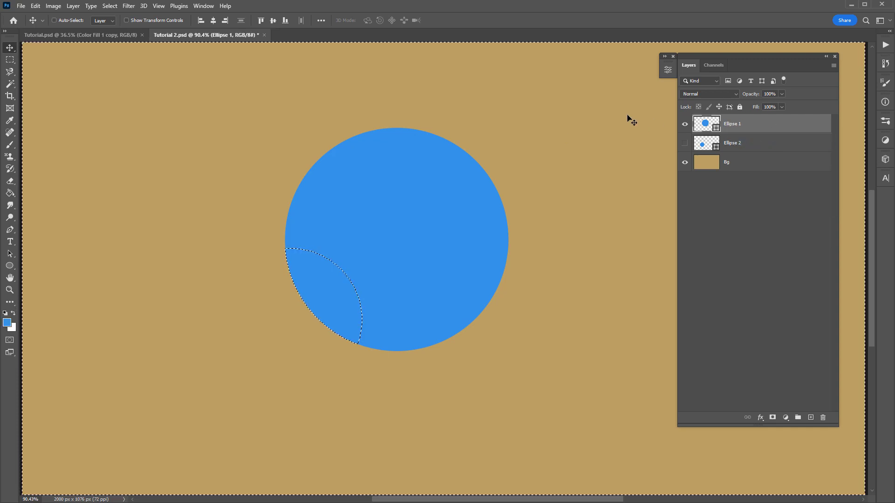
- Contract the selection by 1 pixel, mask out the bite from it, and save the document
{"action": "left_click", "coordinate": [110, 6]}
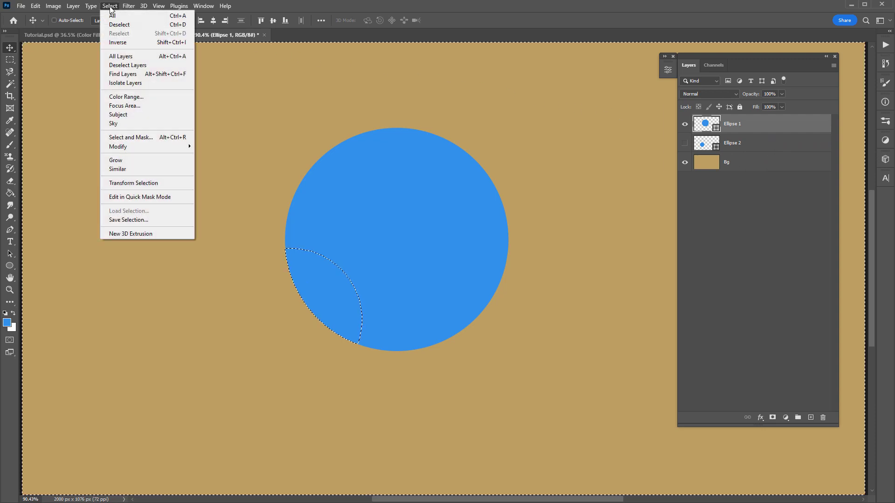
{"action": "mouse_move", "coordinate": [127, 146]}
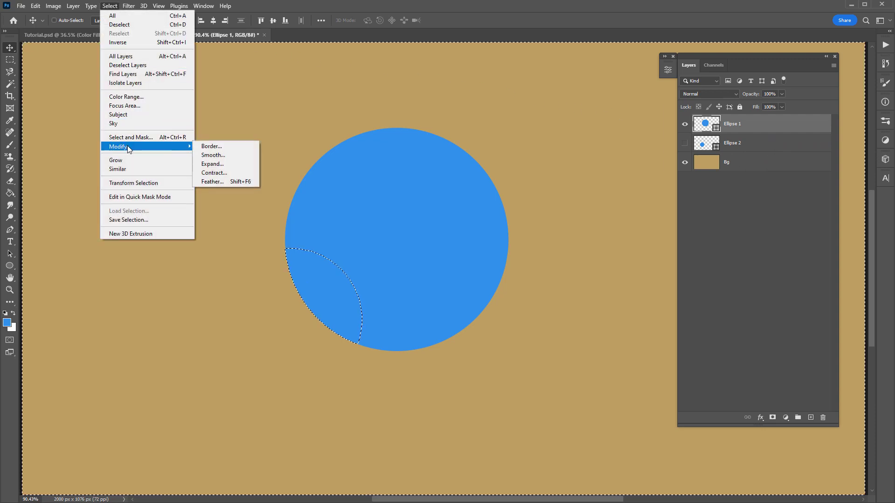
{"action": "left_click", "coordinate": [231, 172]}
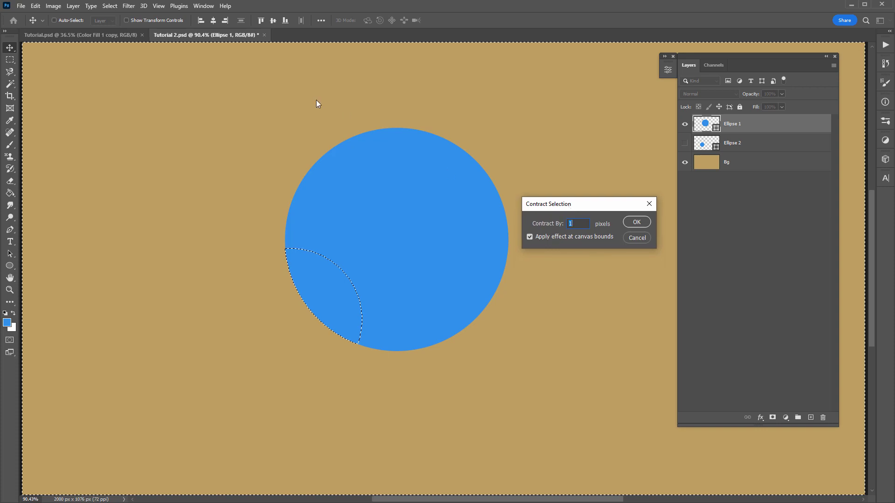
{"action": "left_click", "coordinate": [637, 221]}
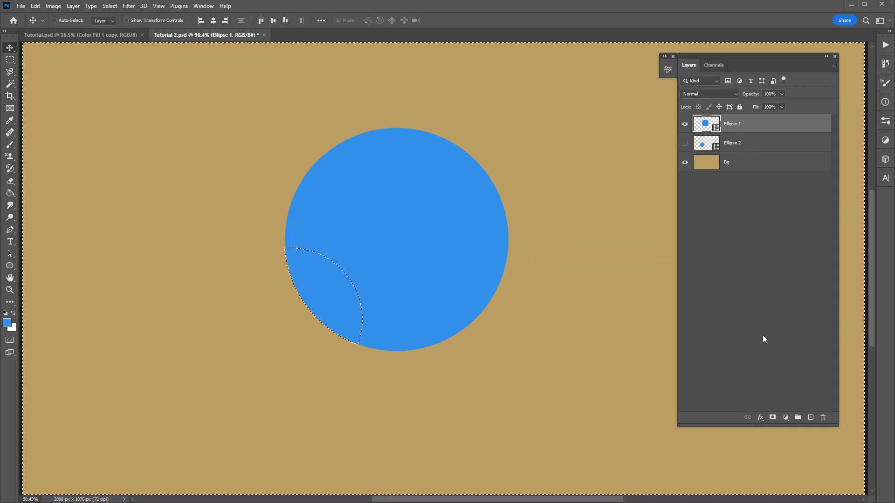
{"action": "left_click", "coordinate": [773, 418], "text": "alt"}
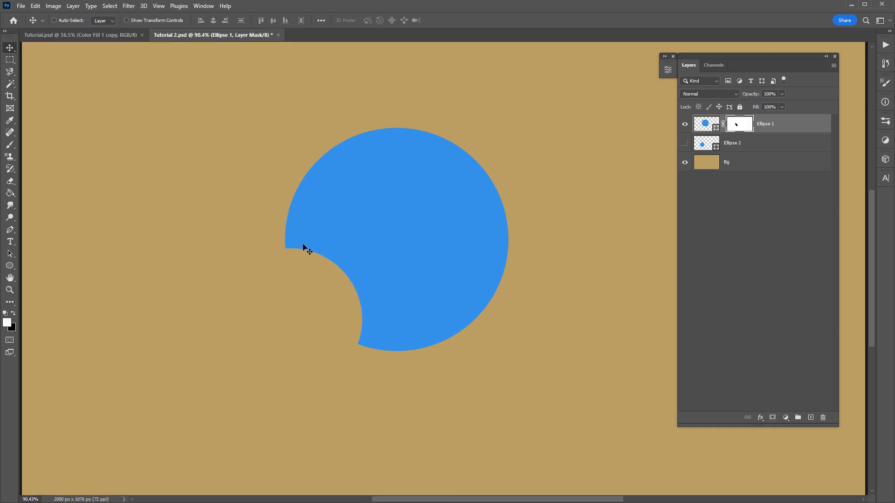
{"action": "key", "text": "ctrl+s"}
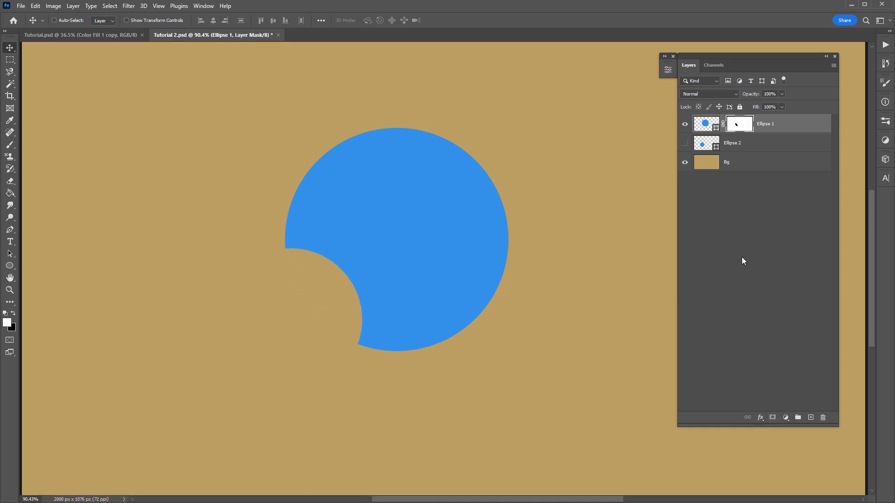